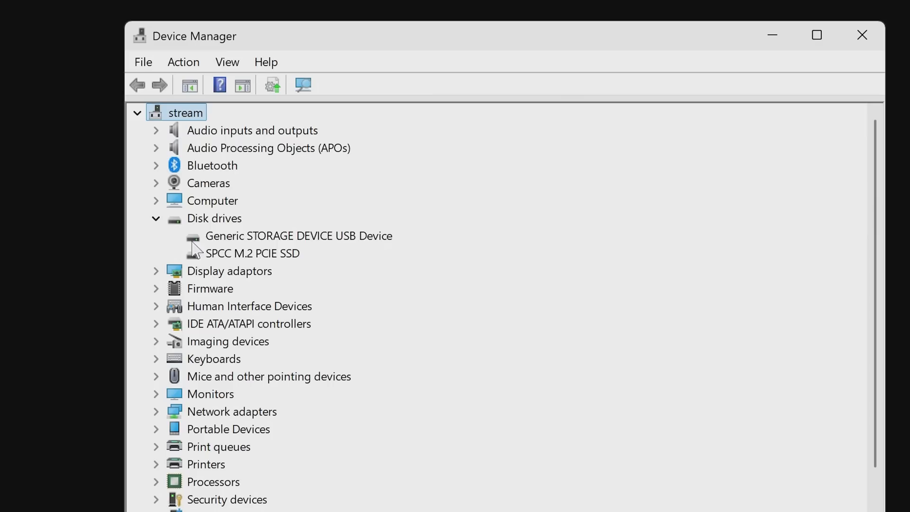
Review the driver properties and manual driver update options of the Generic STORAGE DEVICE USB Device, and close them without changes.
left_click(295, 235)
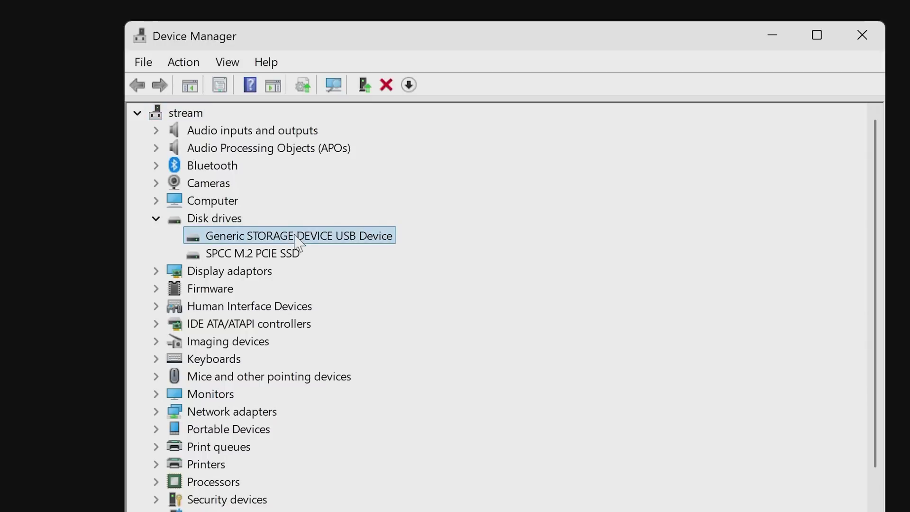
right_click(298, 238)
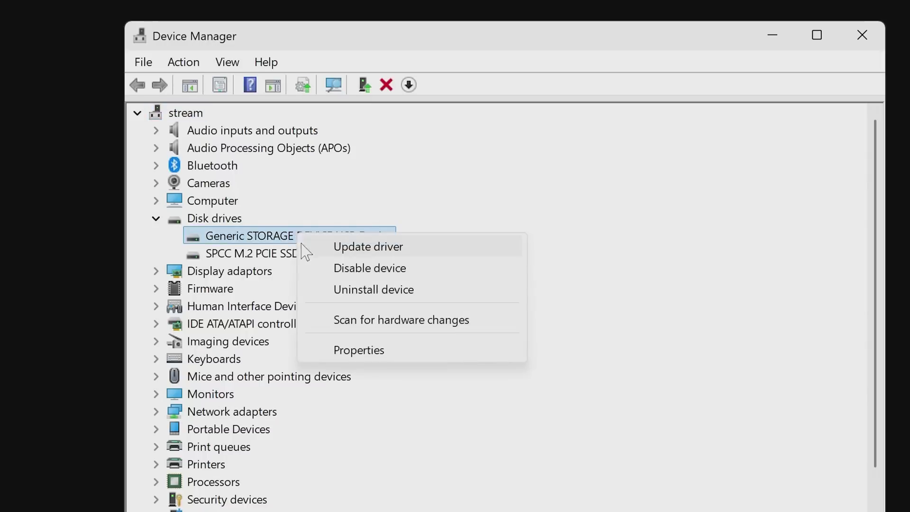
left_click(352, 353)
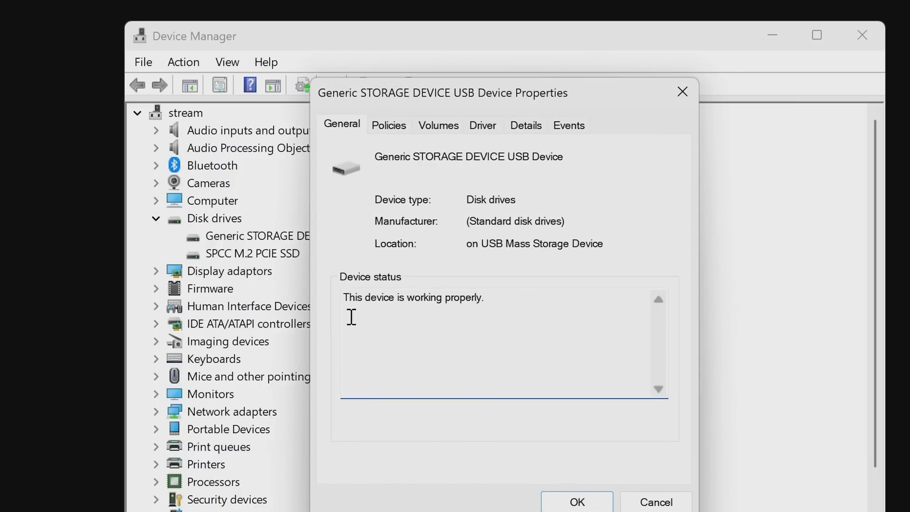
left_click(486, 126)
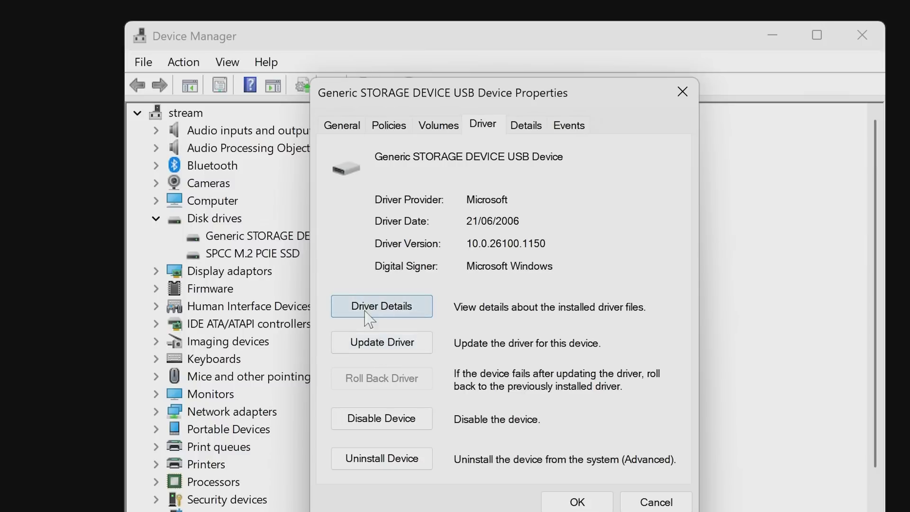
left_click(376, 344)
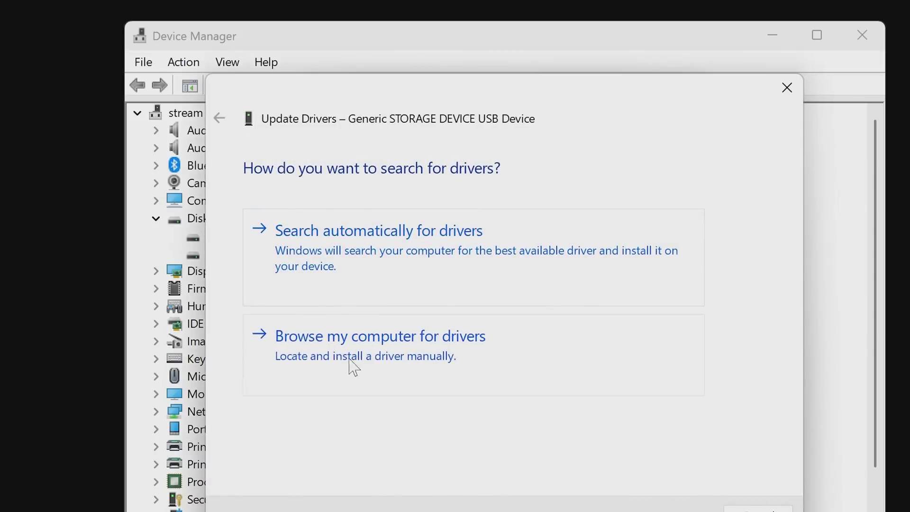
left_click(351, 348)
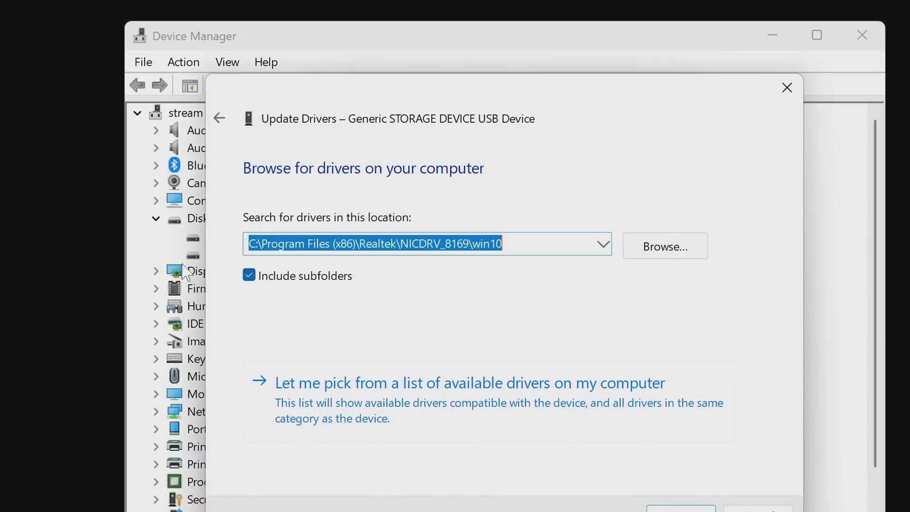
left_click(788, 93)
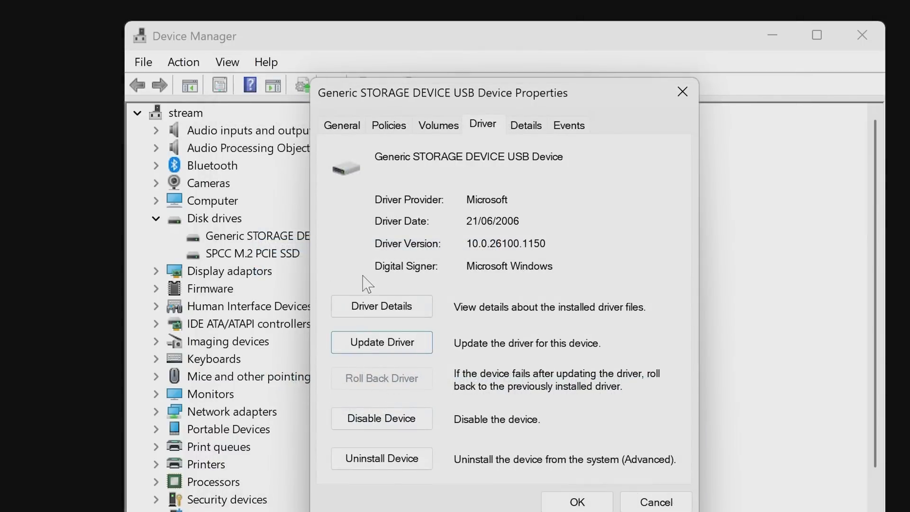
left_click(686, 97)
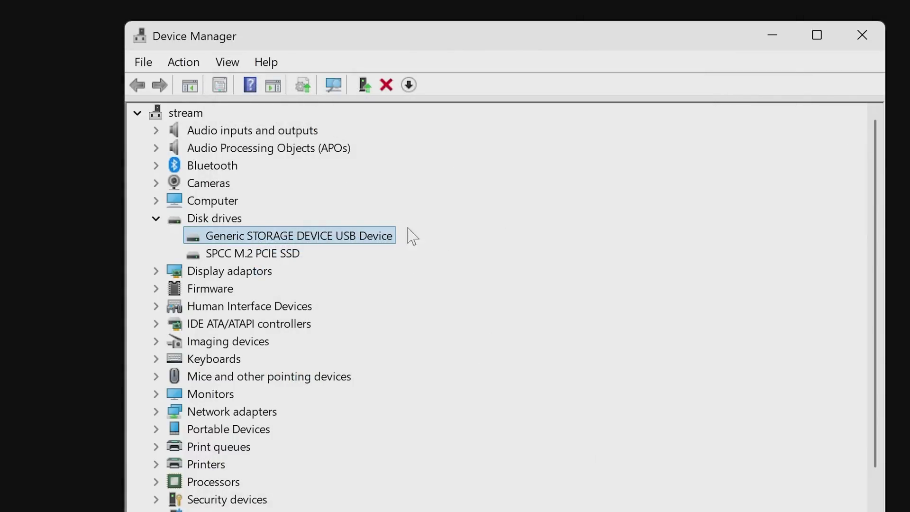
Uninstall the Generic STORAGE DEVICE USB Device from the disk drives and close Device Manager.
right_click(304, 240)
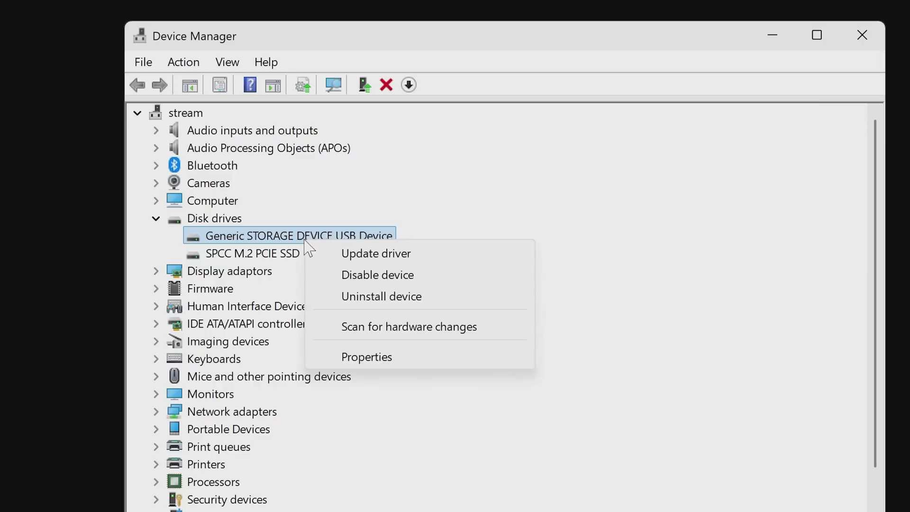
left_click(362, 299)
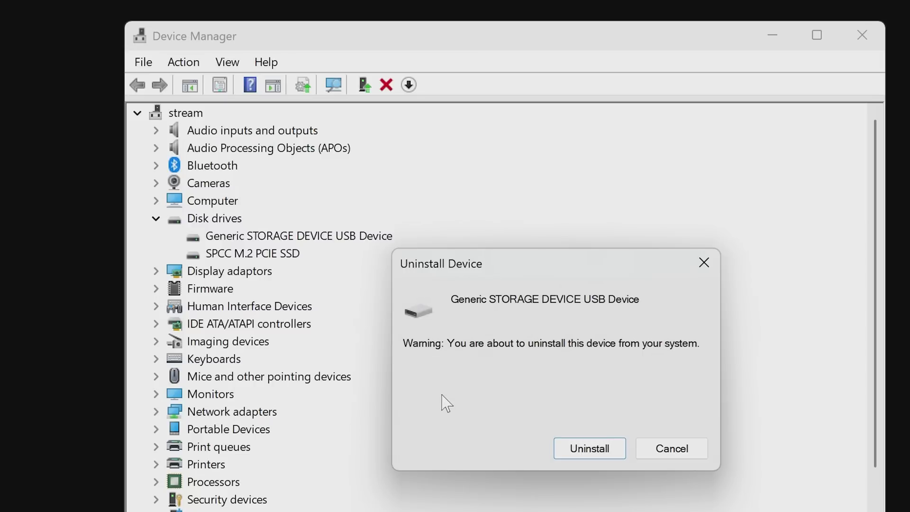
left_click(579, 449)
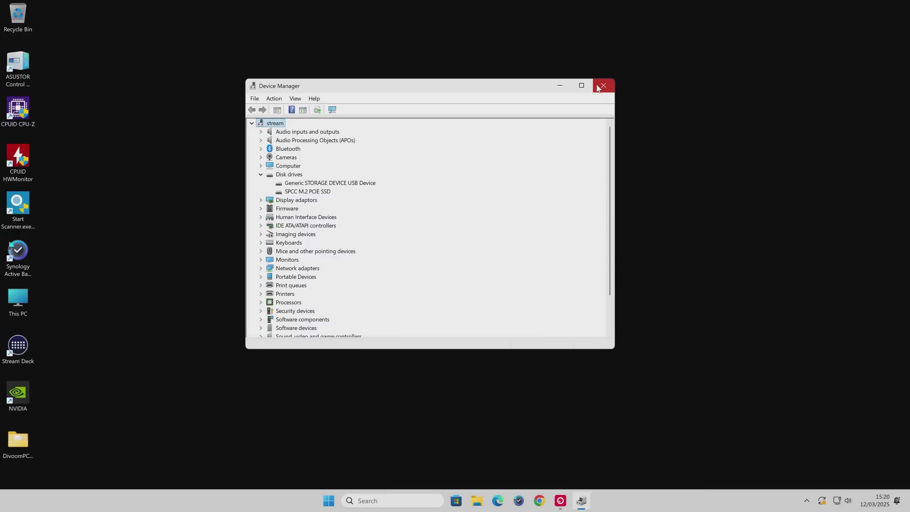
left_click(858, 35)
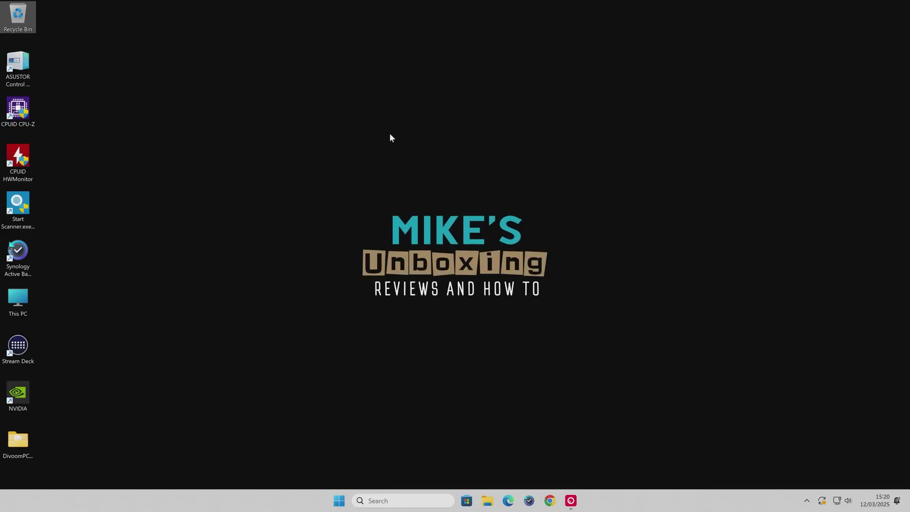
Find and launch Registry Editor, allowing it to make changes to the device.
left_click(340, 502)
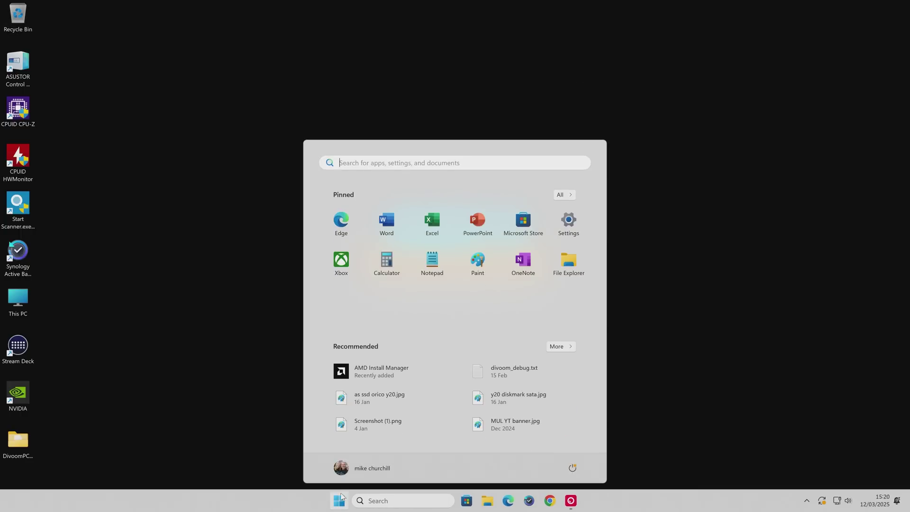
type("ref")
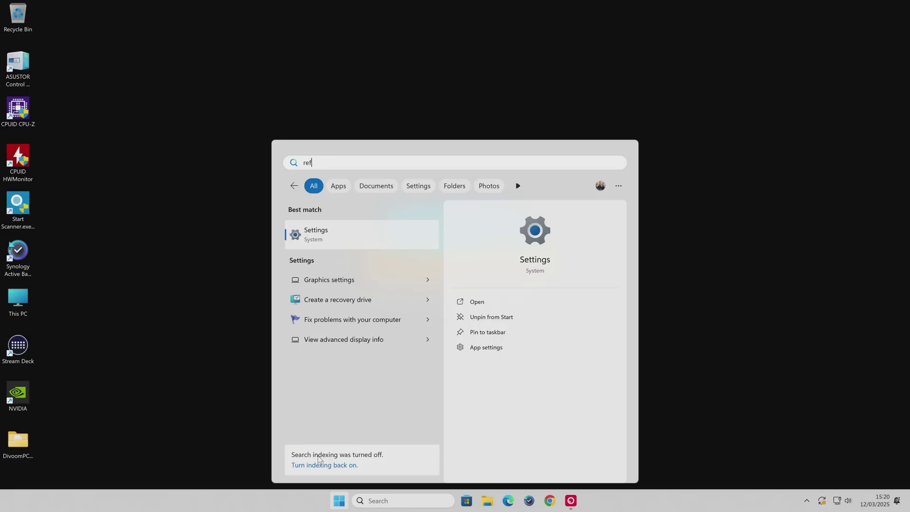
key("BackSpace")
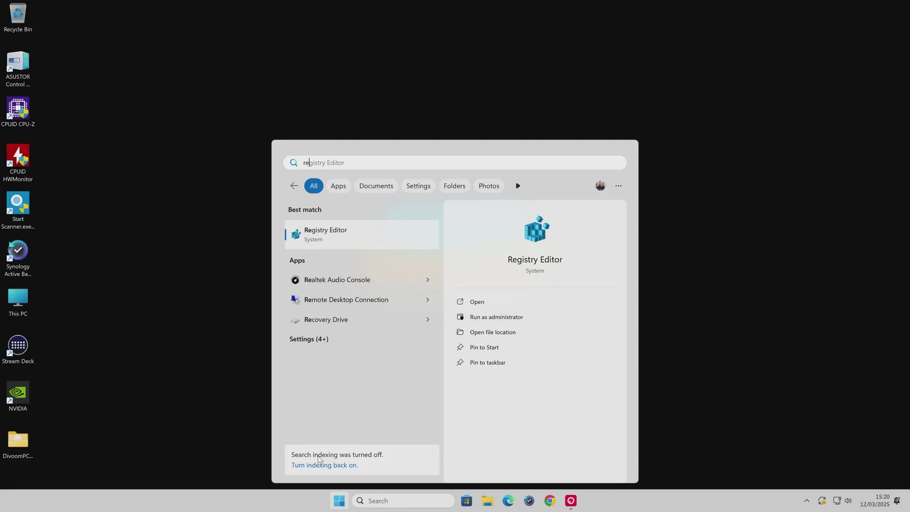
left_click(356, 240)
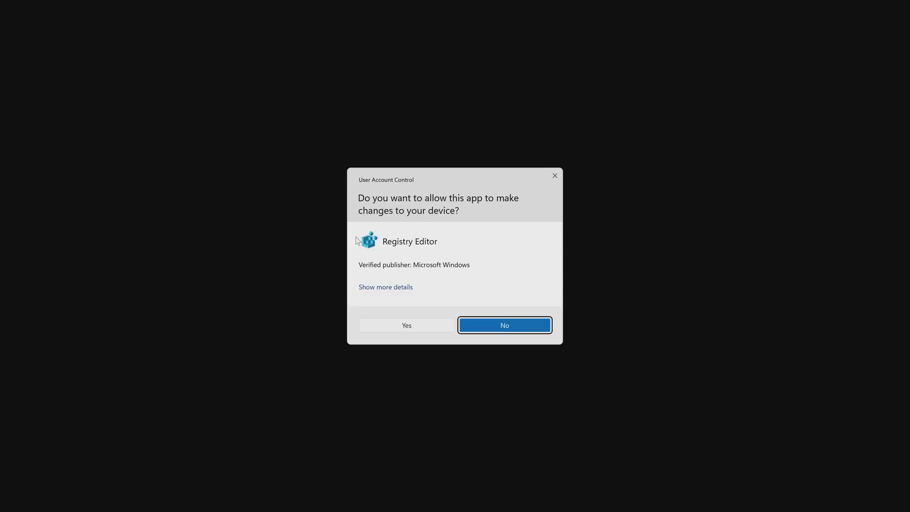
left_click(418, 328)
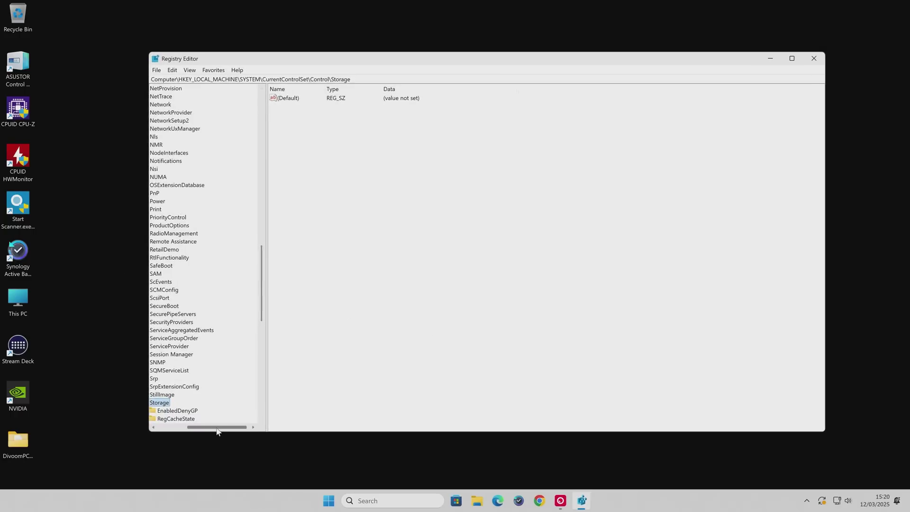
Create a new key named StorageDevicePolicies under HKEY_LOCAL_MACHINE\SYSTEM\CurrentControlSet\Control.
left_click_drag(218, 429, 179, 430)
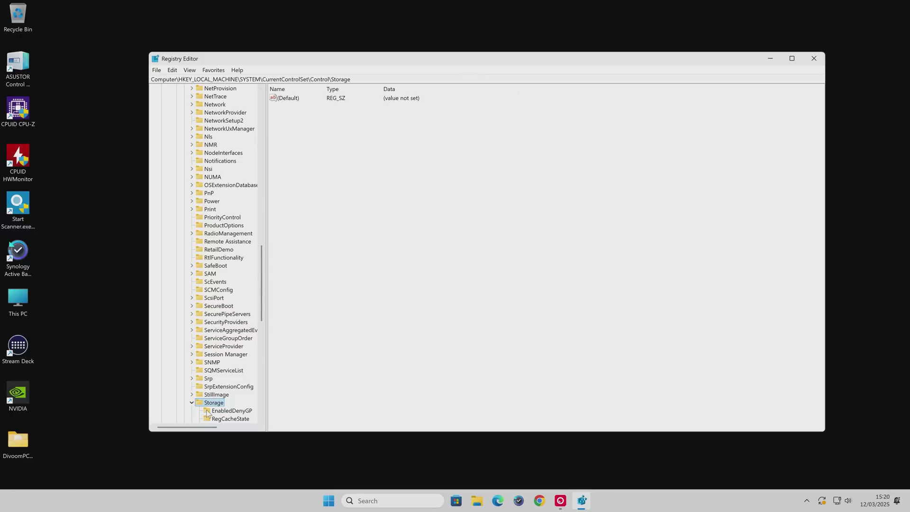
scroll(218, 378, "down", 2)
scroll(219, 369, "down", 1)
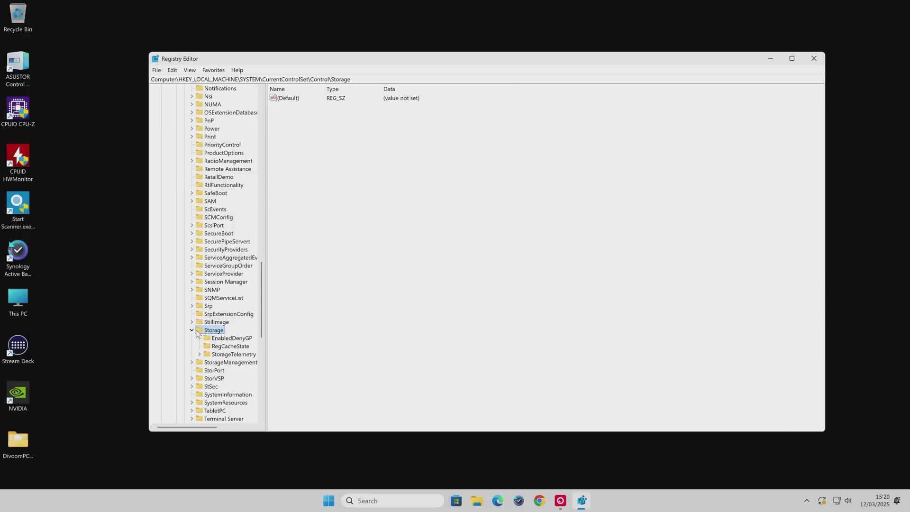
scroll(198, 333, "up", 20)
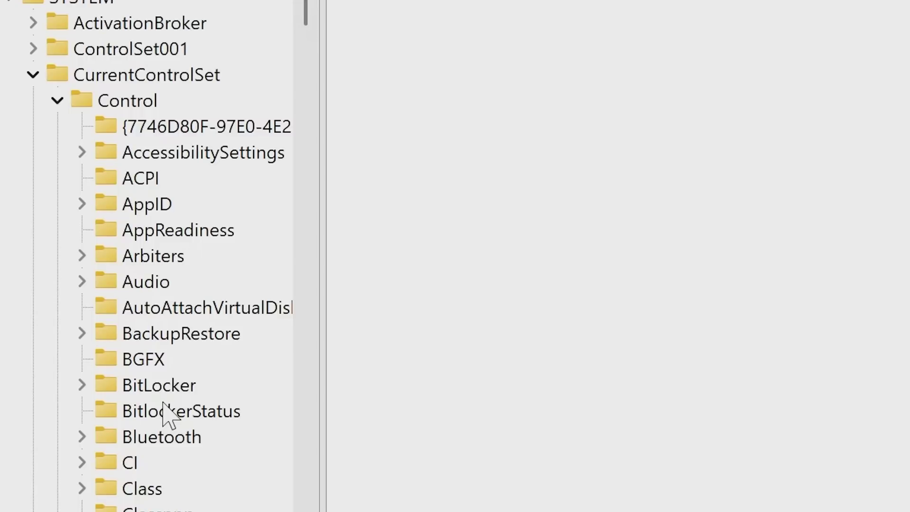
left_click(128, 105)
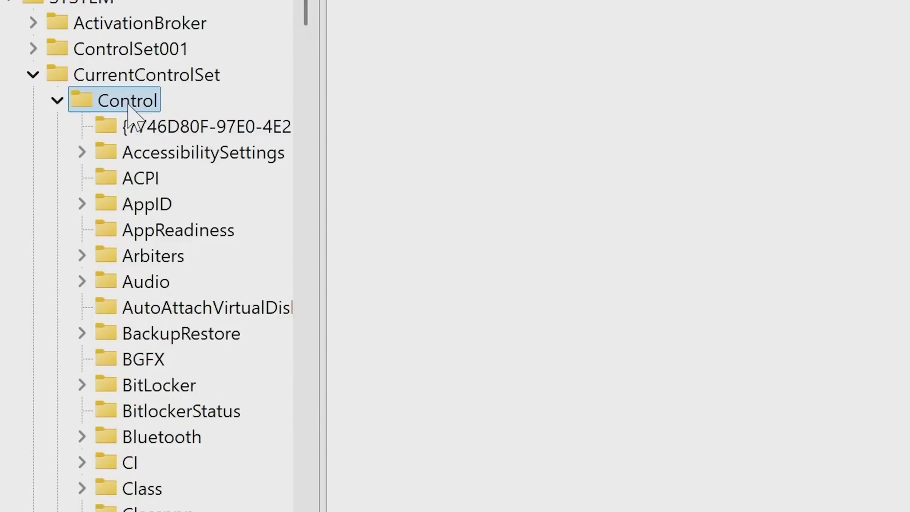
right_click(130, 114)
mouse_move(208, 168)
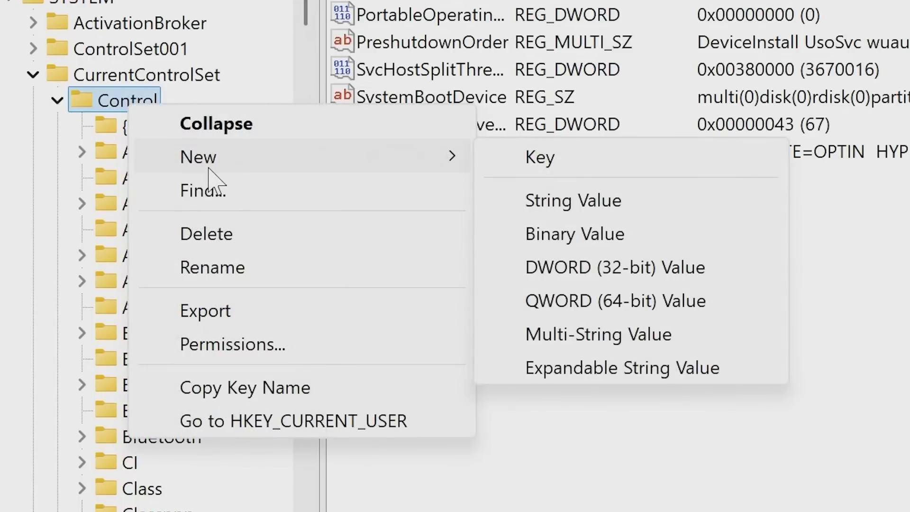
left_click(540, 157)
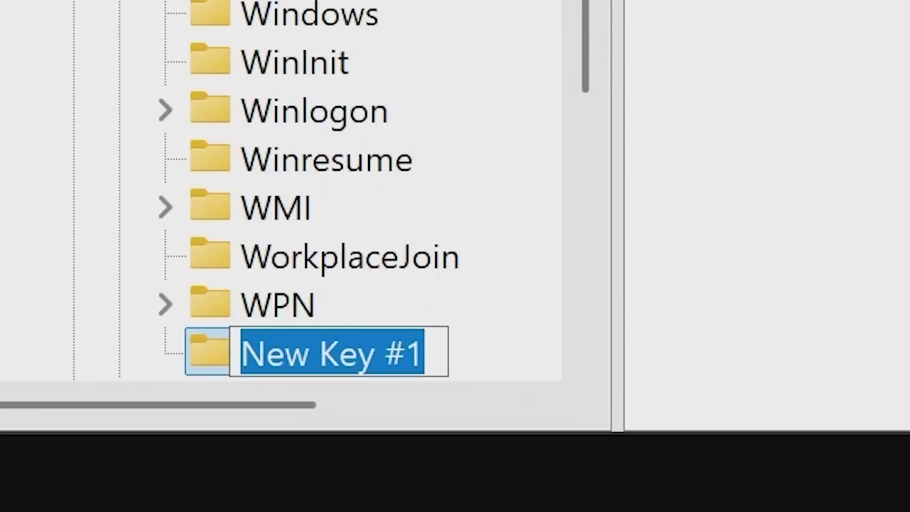
type("S")
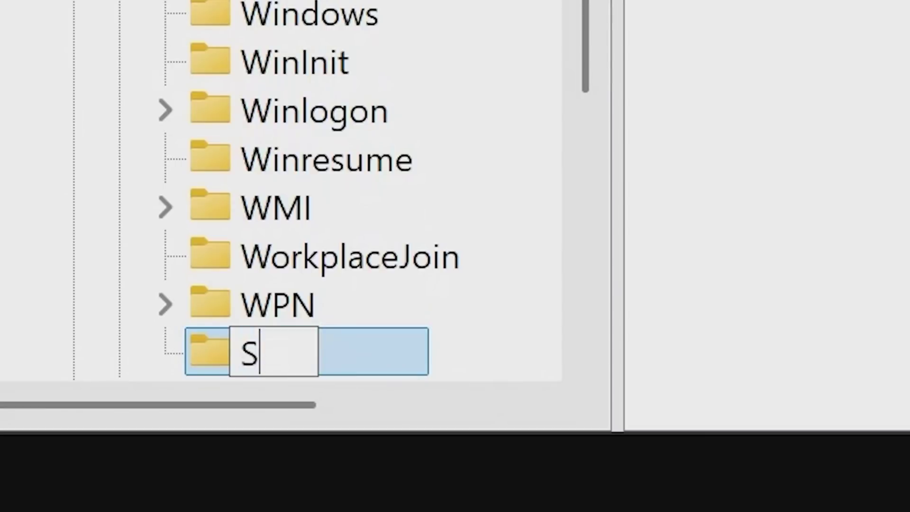
type("torage")
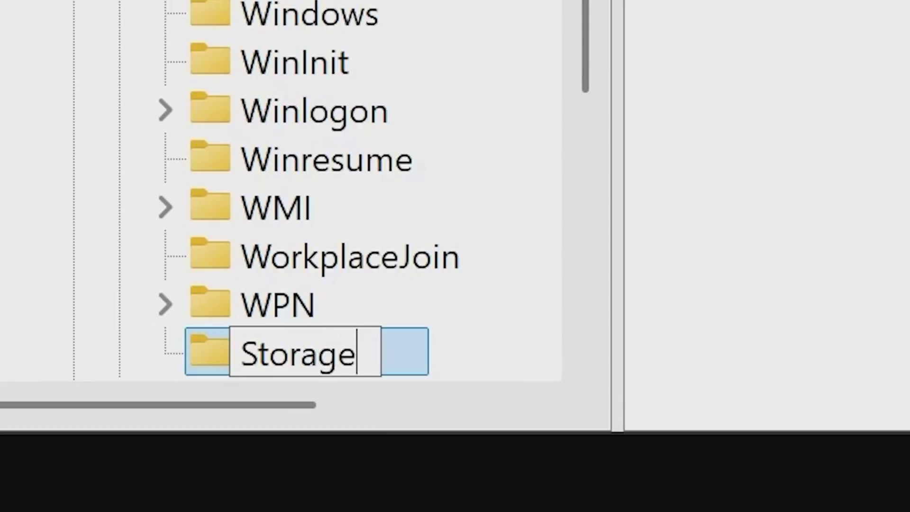
type("D")
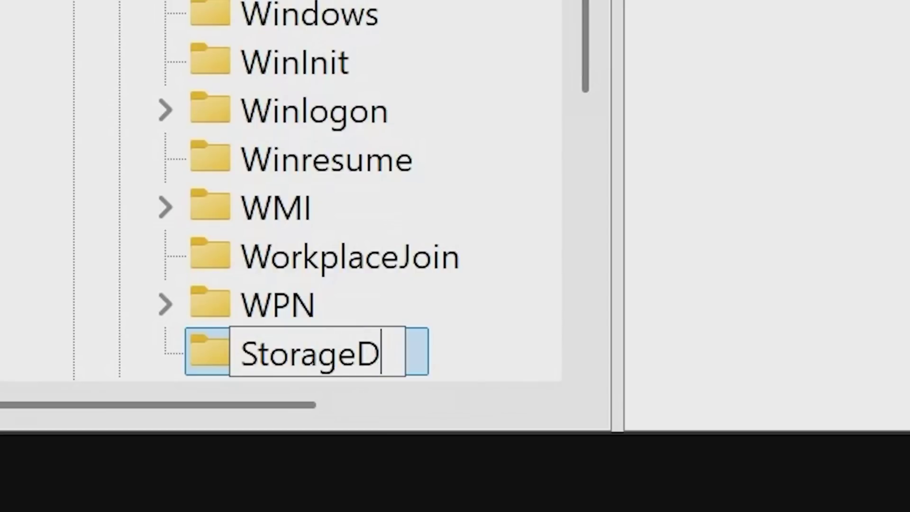
type("evic")
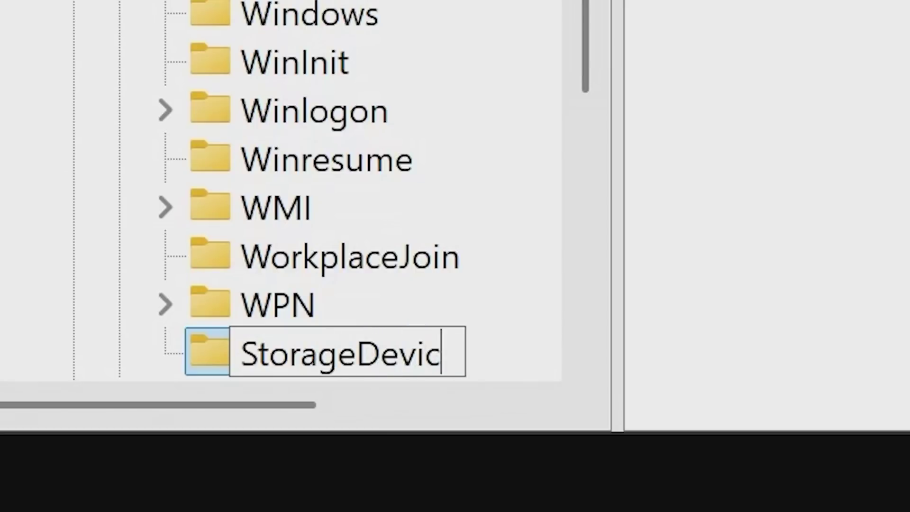
type("ePolicies")
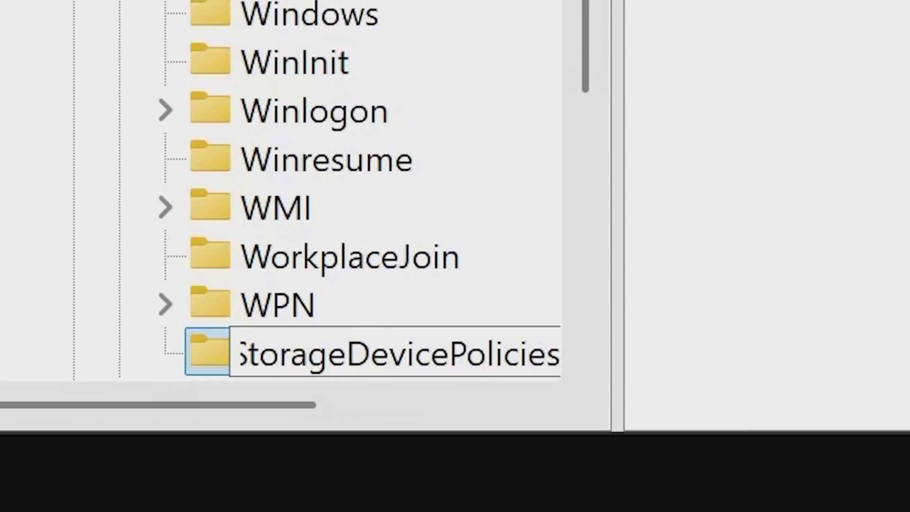
key("Return")
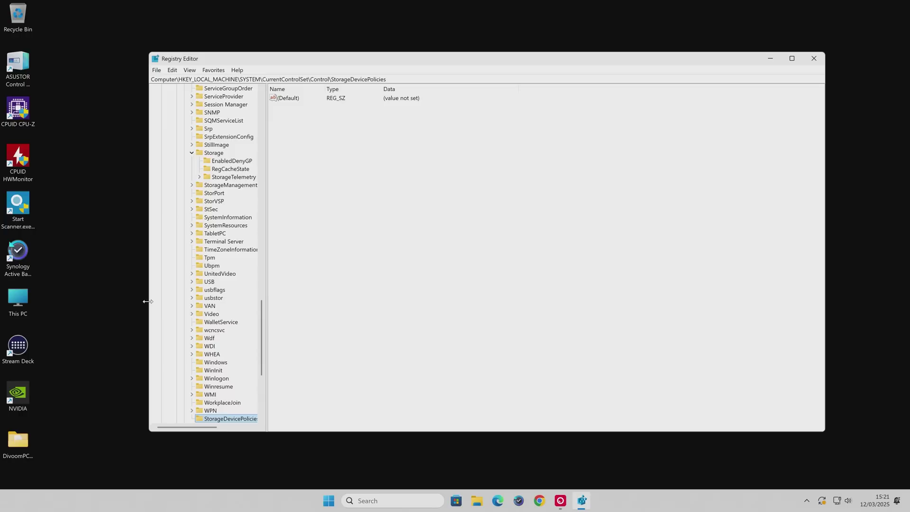
Create a DWORD (32-bit) value named WriteProtect in the StorageDevicePolicies key.
scroll(194, 291, "down", 3)
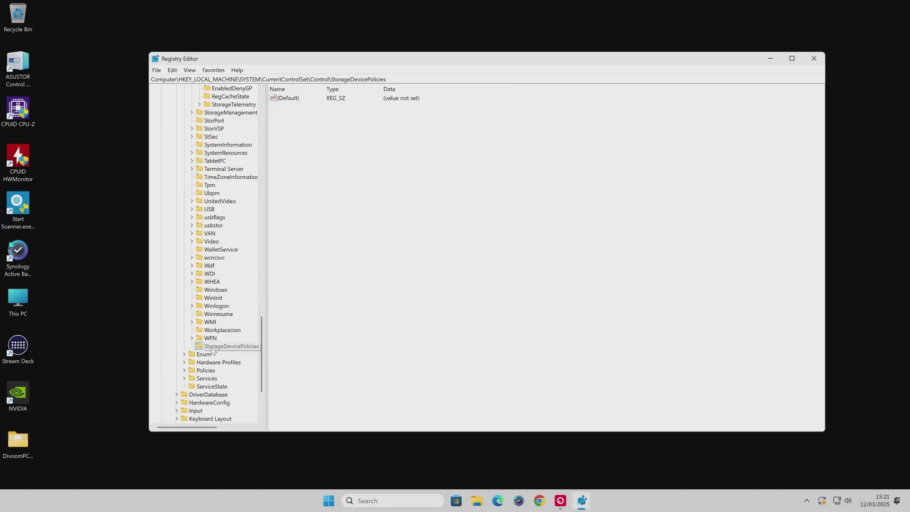
left_click_drag(266, 278, 283, 276)
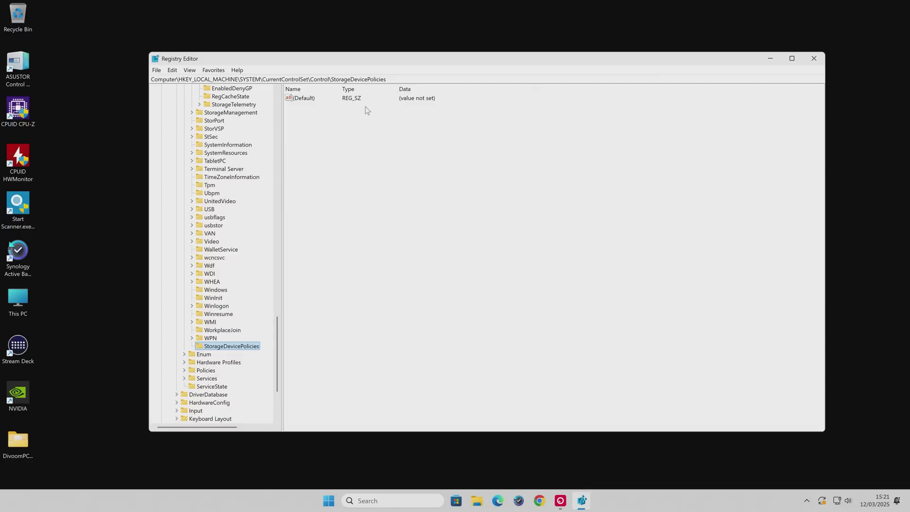
right_click(330, 133)
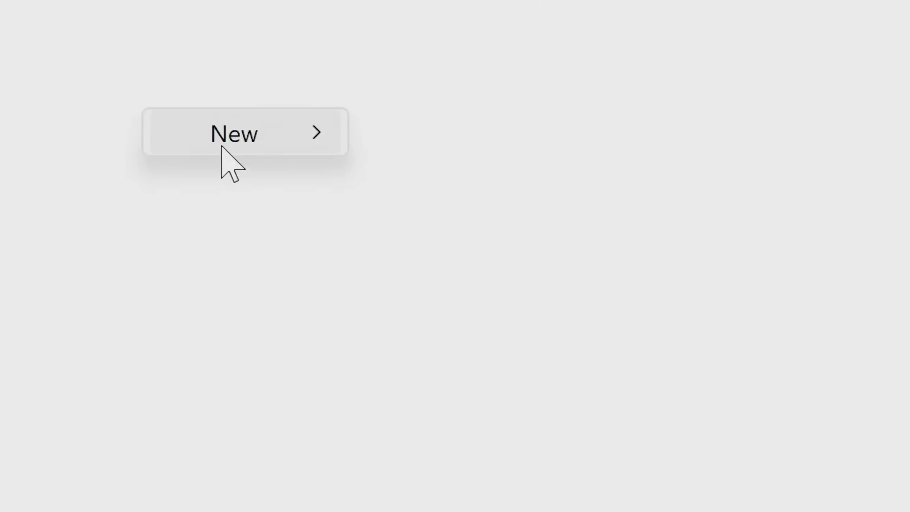
mouse_move(351, 140)
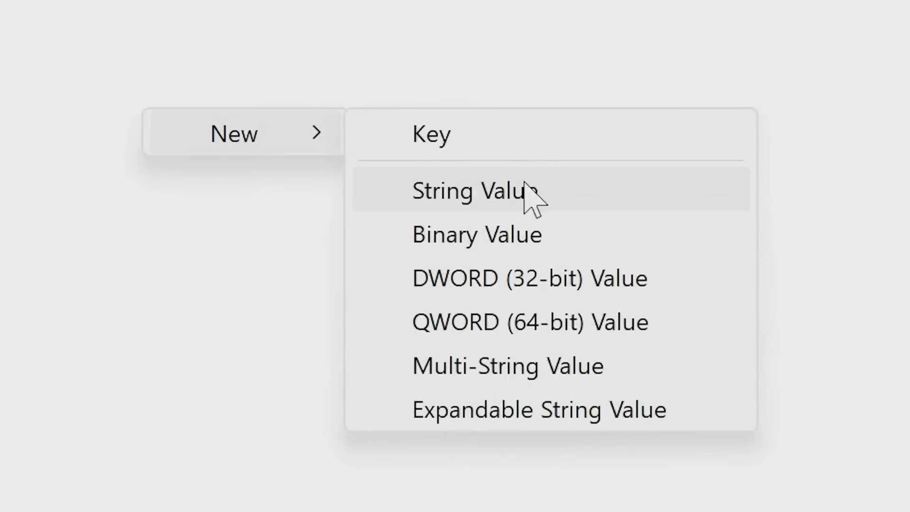
left_click(527, 279)
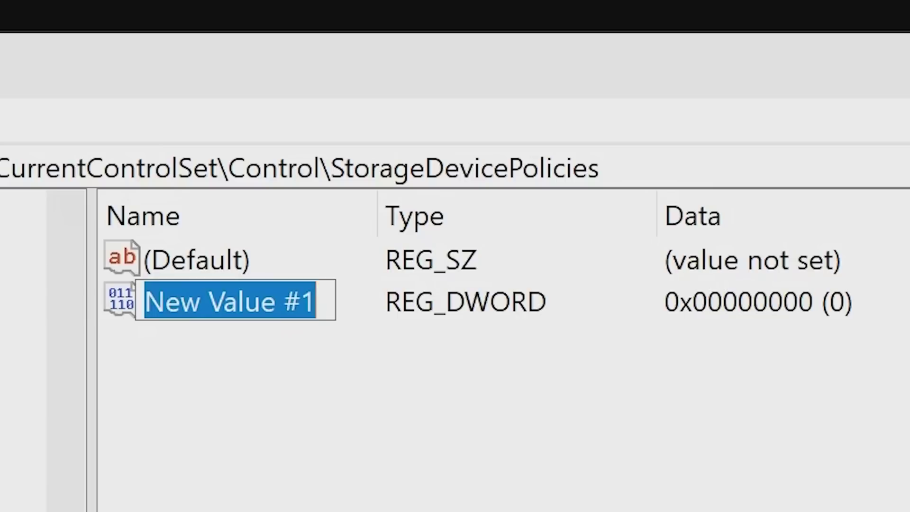
type("Write")
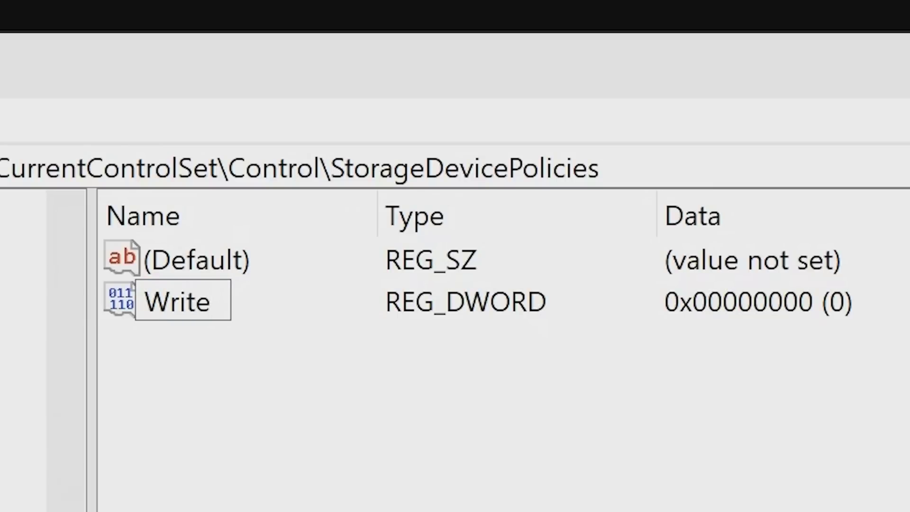
type("Protect")
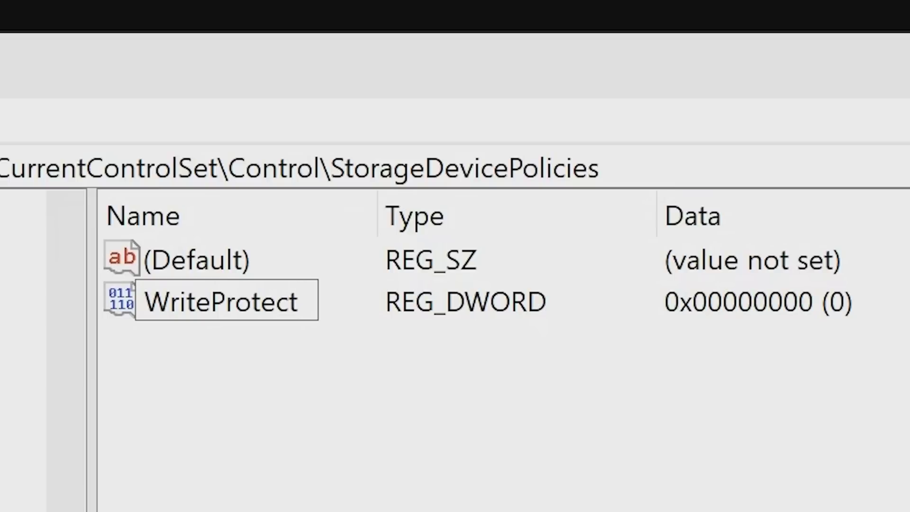
key("Return")
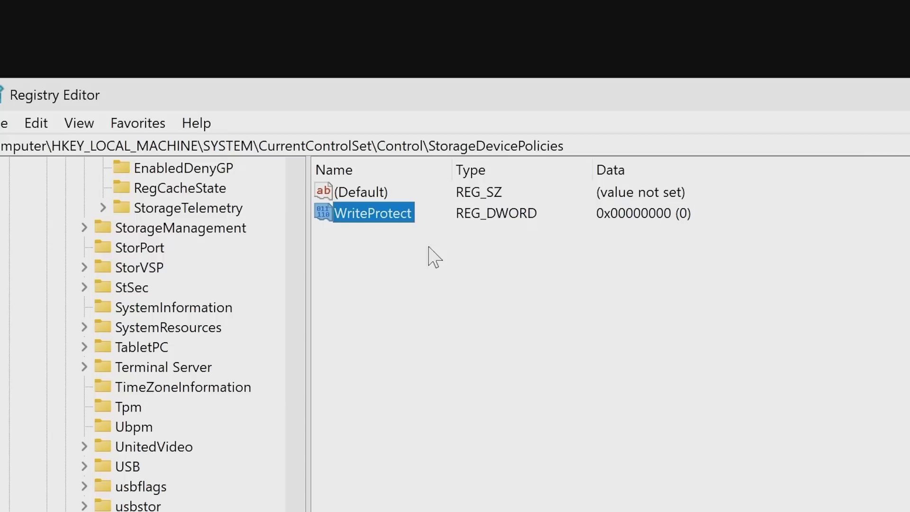
Set the WriteProtect value data to 1 with a decimal base.
double_click(374, 223)
left_click(150, 311)
double_click(151, 311)
type("1")
left_click(251, 328)
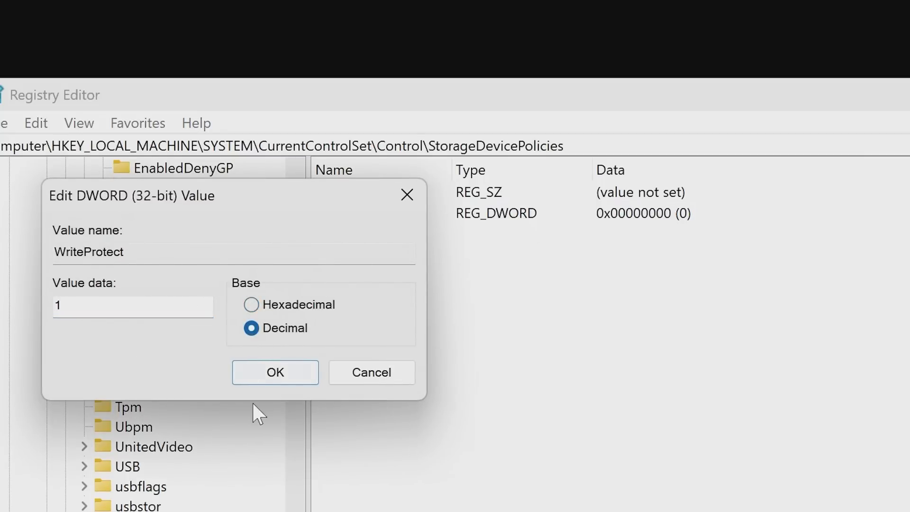
left_click(266, 374)
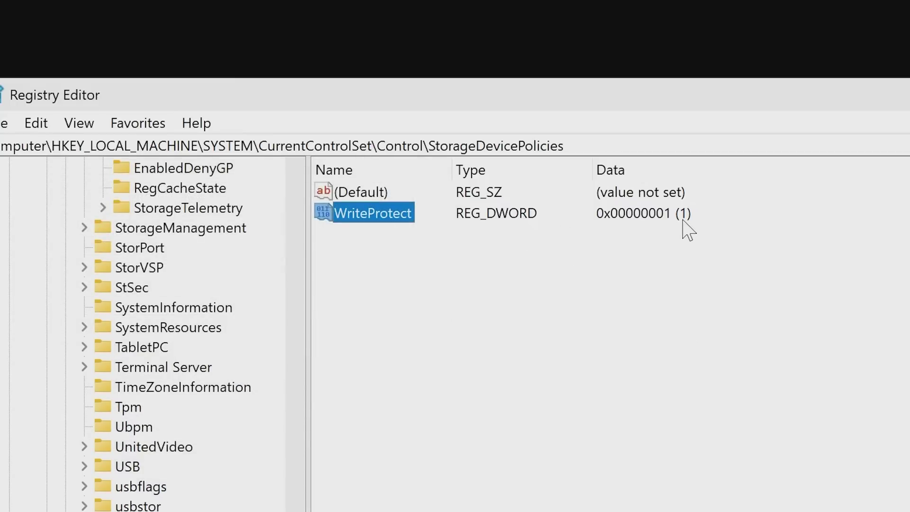
Set the WriteProtect value data to 0 with a decimal base and close Registry Editor.
double_click(368, 223)
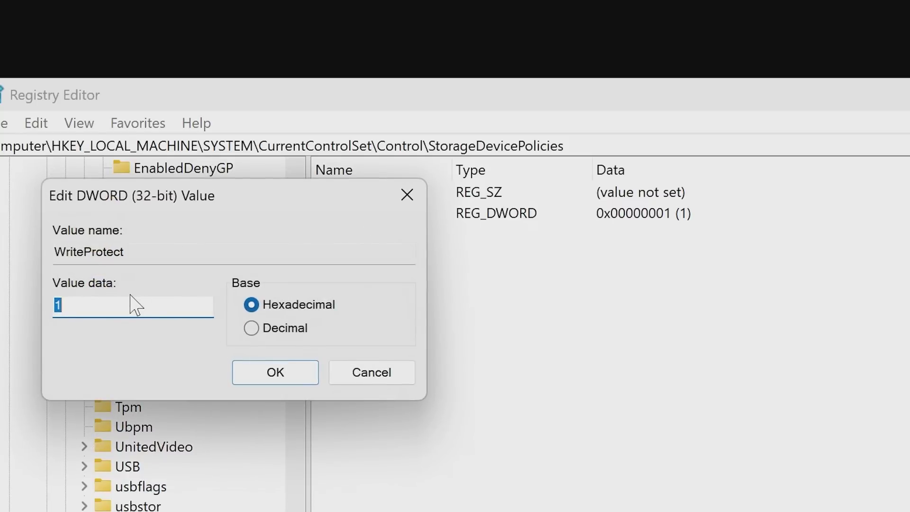
type("0")
left_click(251, 328)
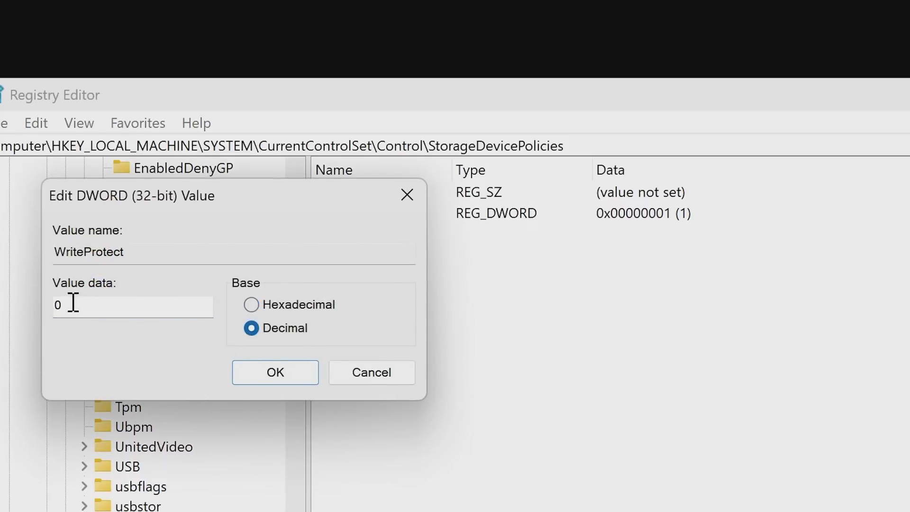
left_click(267, 375)
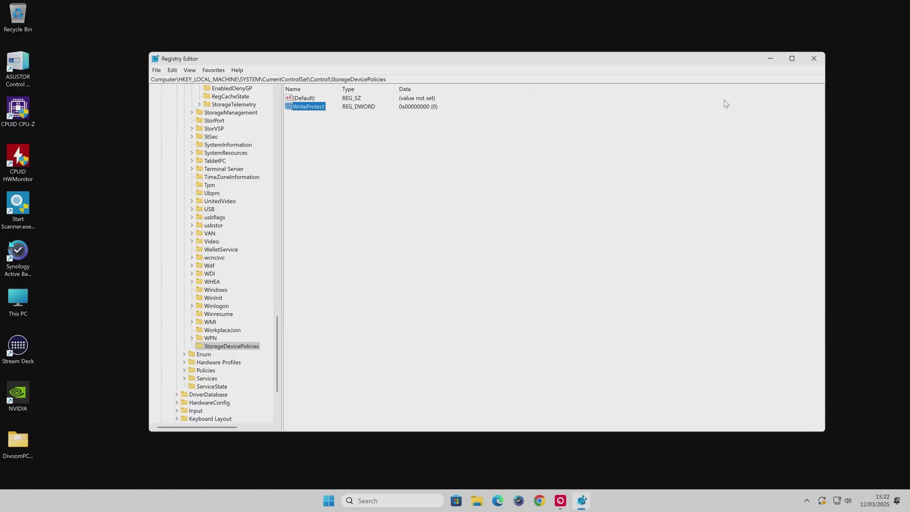
left_click(813, 59)
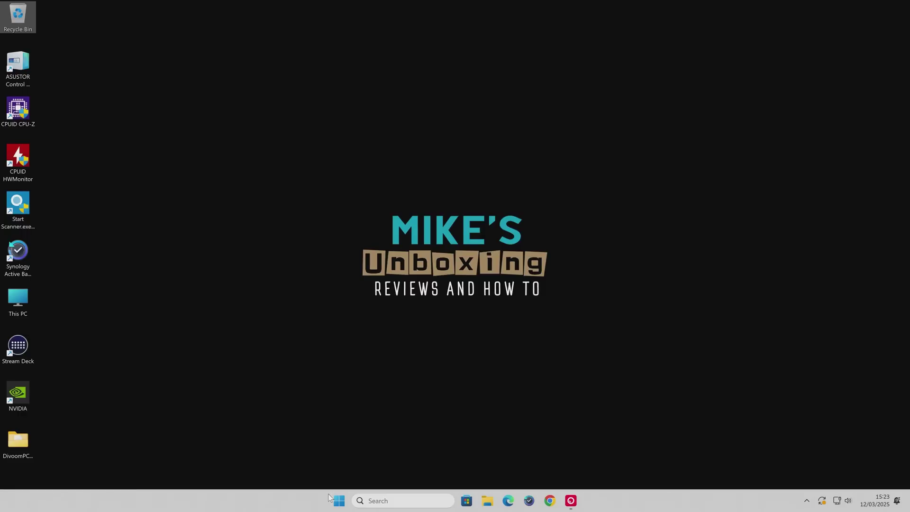
Find and open Control Panel, and display all of its items as large icons.
left_click(339, 503)
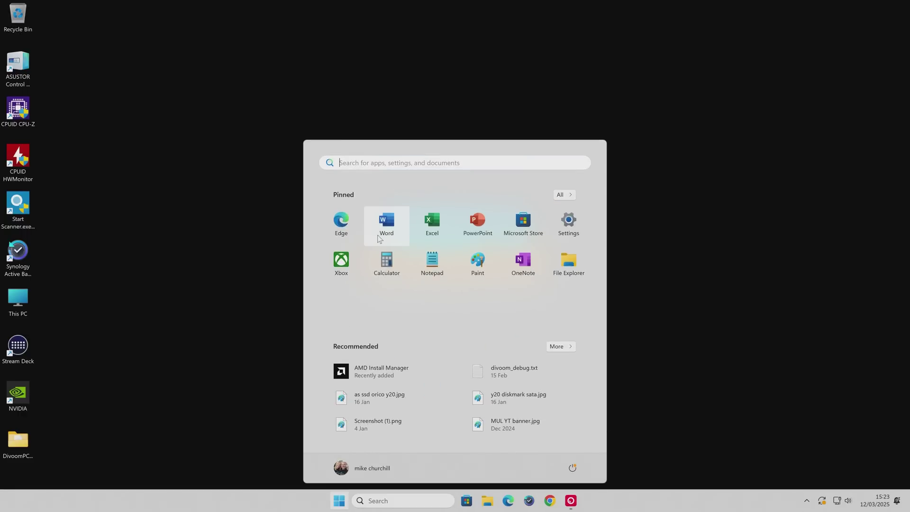
type("conteo")
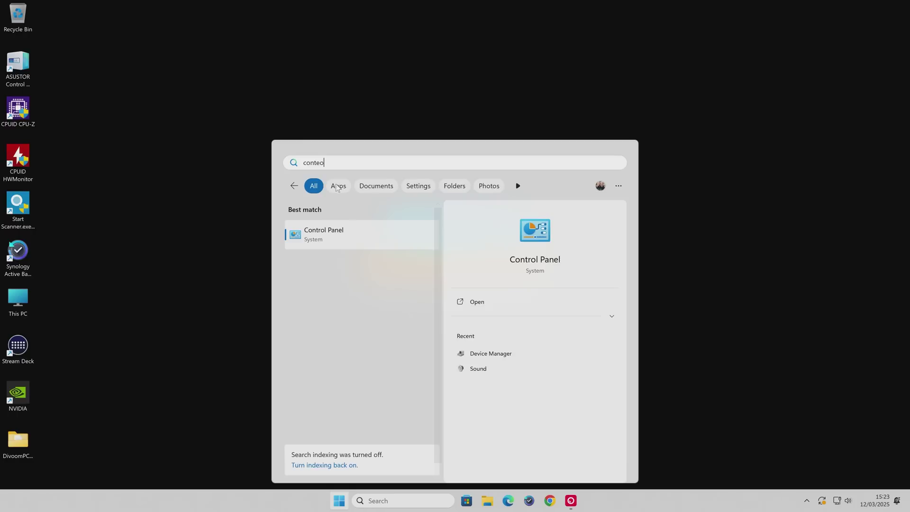
left_click(525, 260)
left_click(603, 146)
left_click(612, 172)
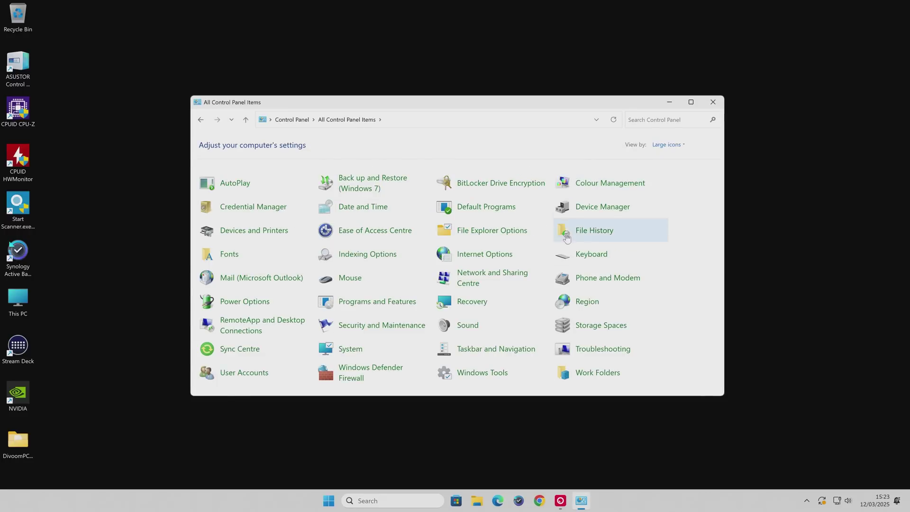
In AutoPlay, choose Open folder to view files (File Explorer) for removable drives, turn off AutoPlay for all media and devices, and save.
left_click(236, 183)
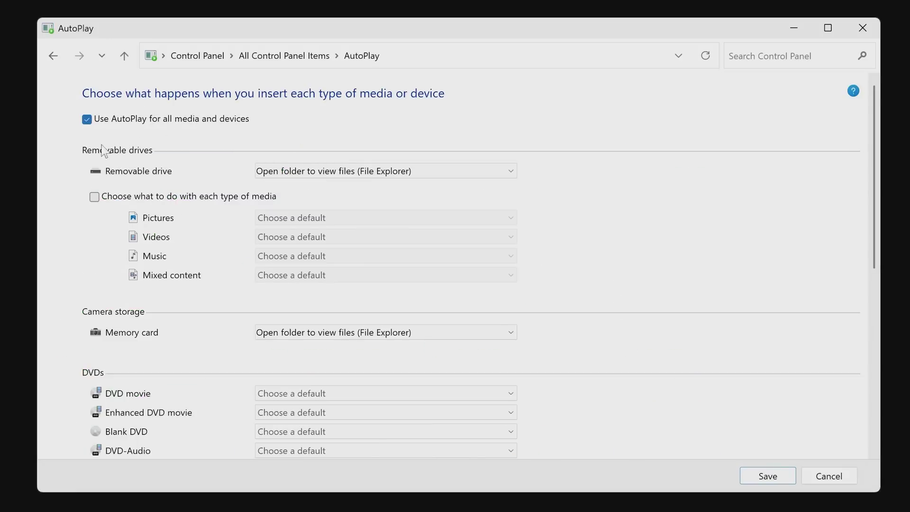
left_click(349, 169)
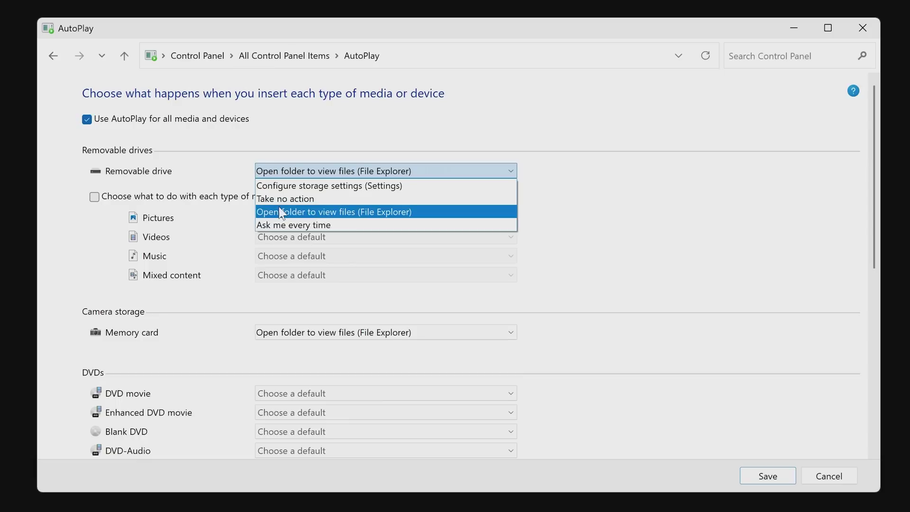
left_click(321, 212)
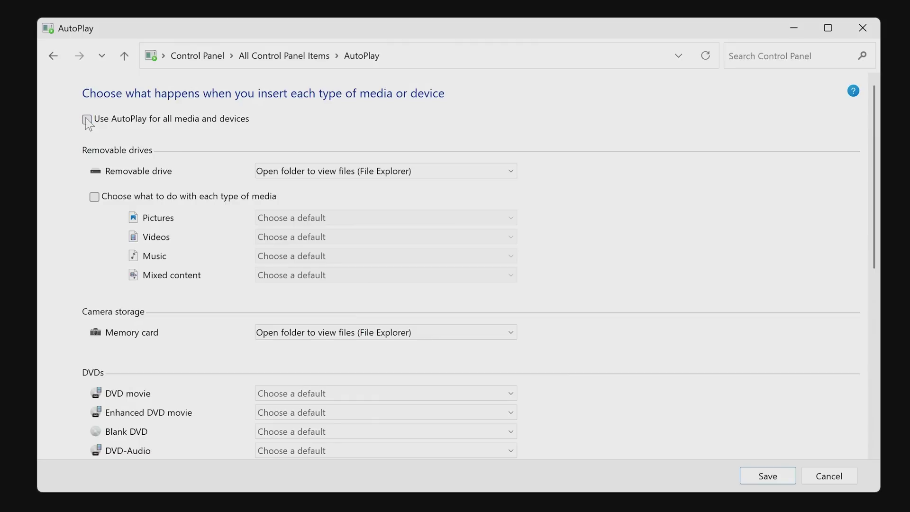
left_click(767, 476)
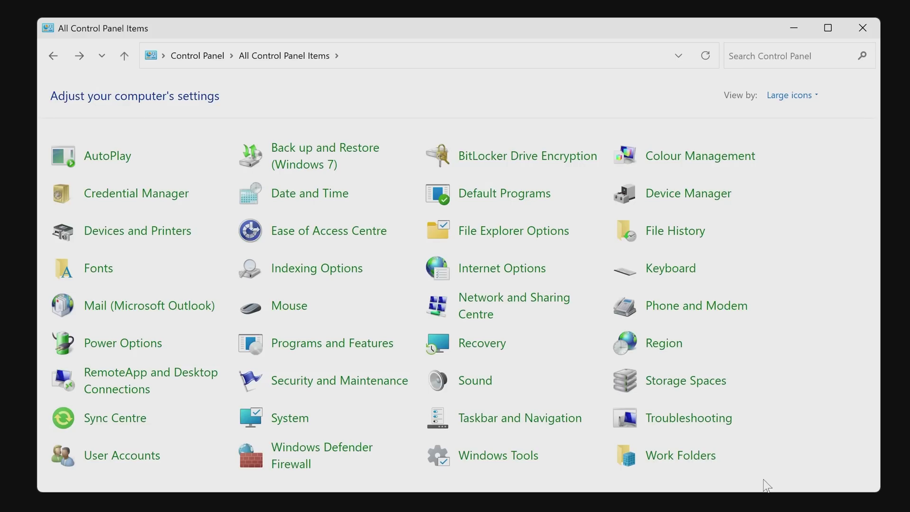